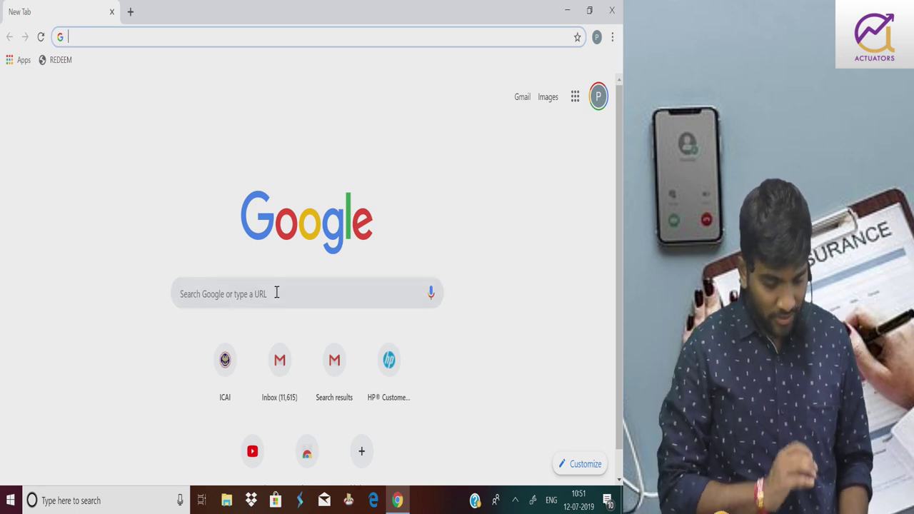
Search Google for 'ifoa uk non member exam form'
click(276, 293)
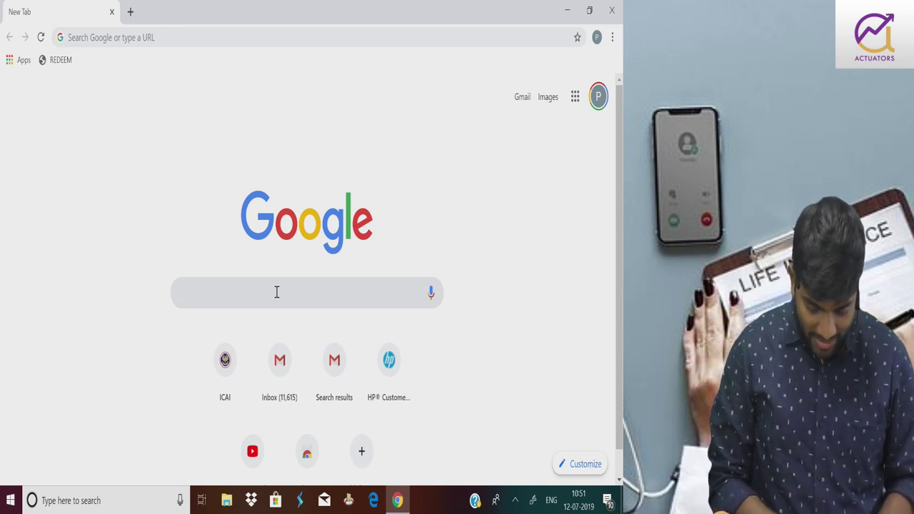
text(ifo)
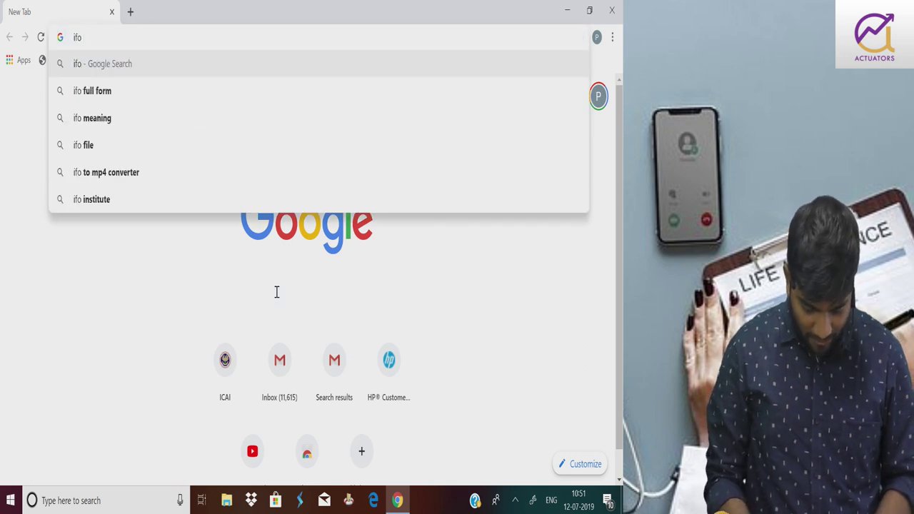
text(a uk )
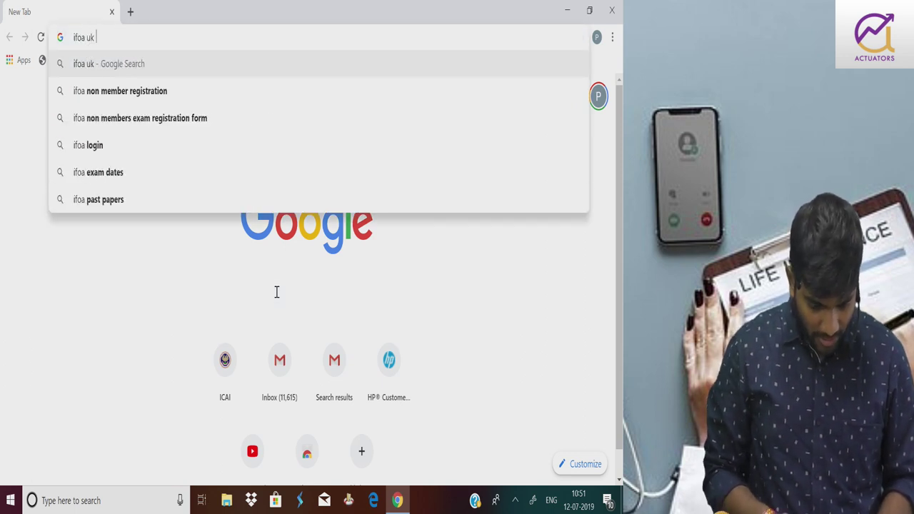
text(non )
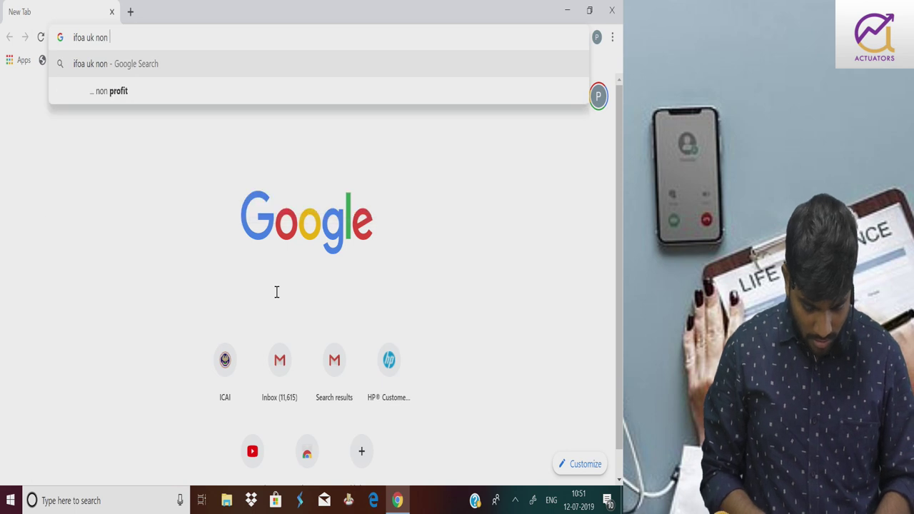
text(member)
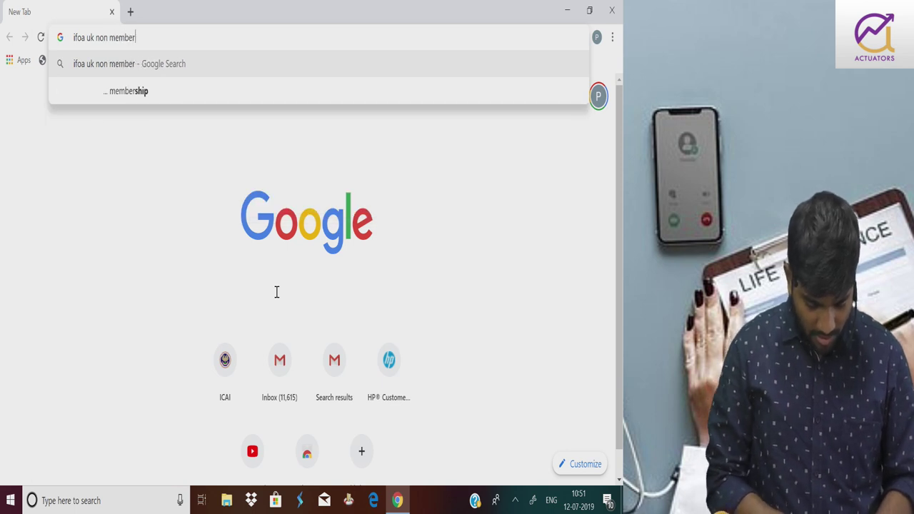
text( exam form)
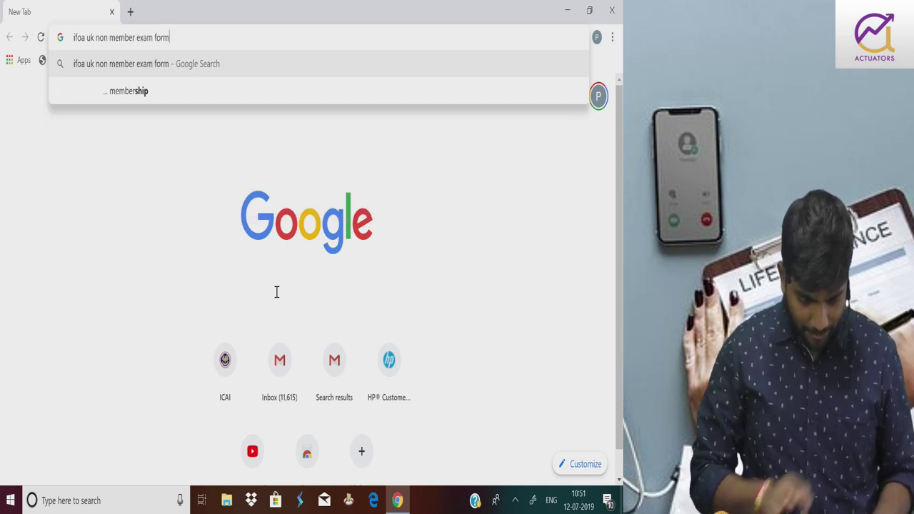
key(Return)
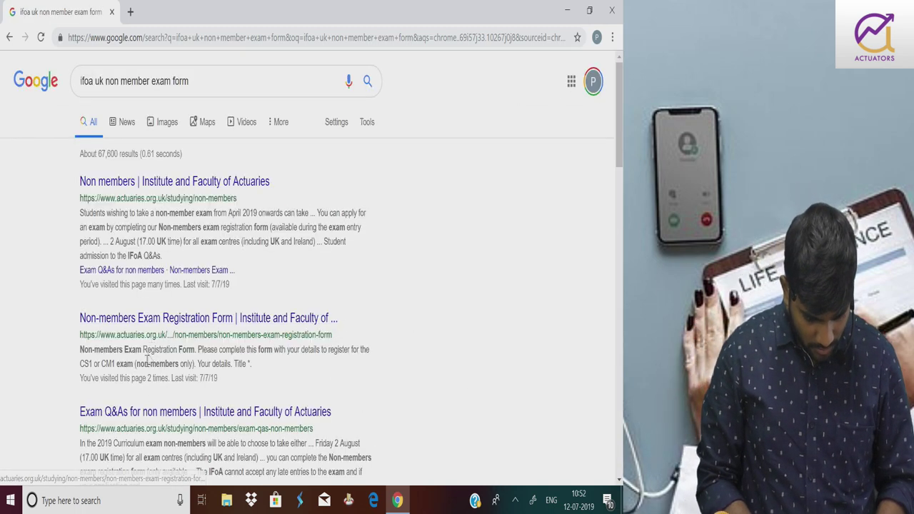
Open the 'Non-members Exam Registration Form | Institute and Faculty of ...' search result
click(164, 327)
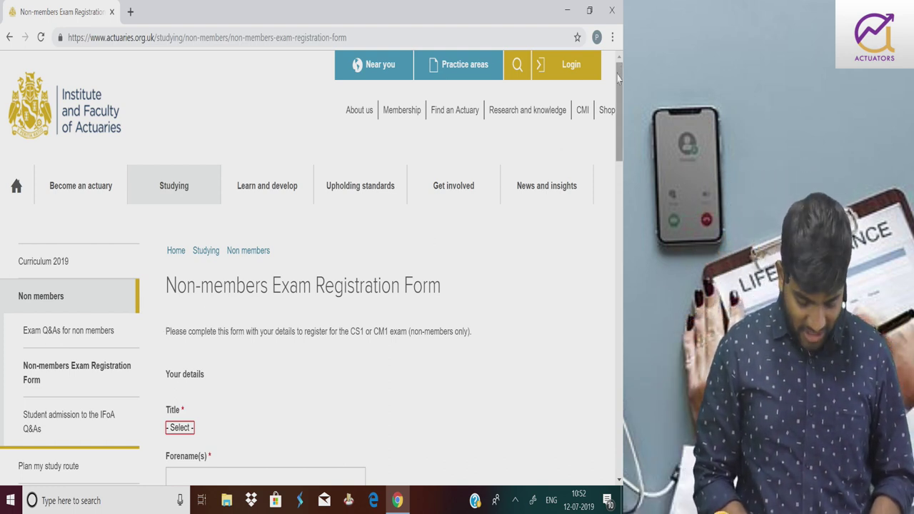
Scroll the registration page down to the Title and name fields under Your details
drag(618, 81, 620, 129)
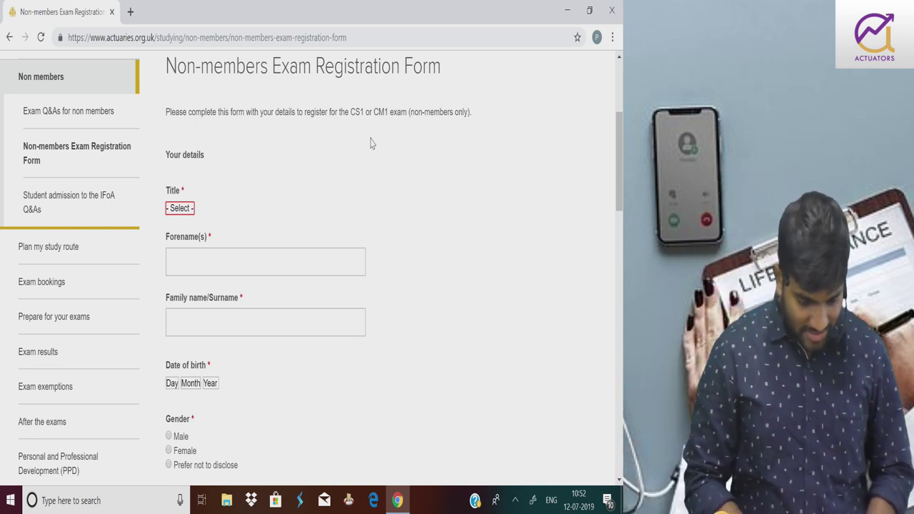
Set Title to Mr and enter the applicant's forename and family name
click(189, 208)
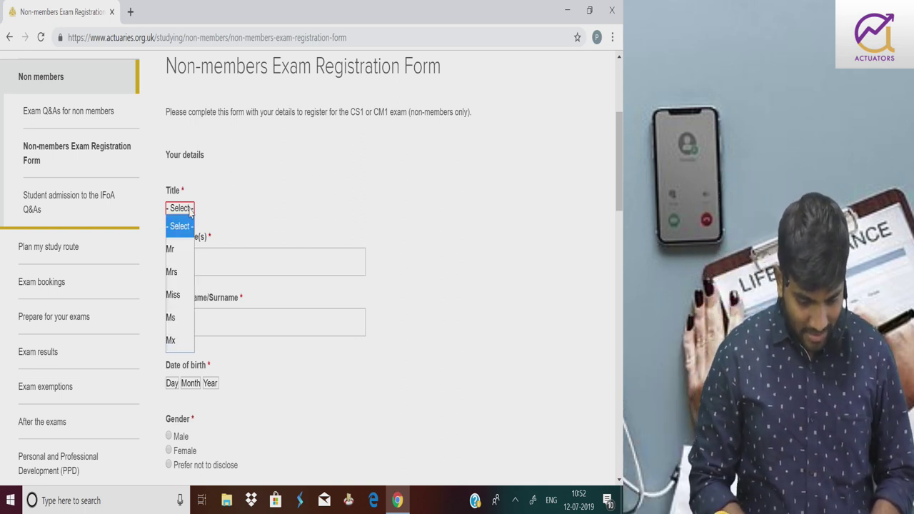
click(178, 248)
click(185, 265)
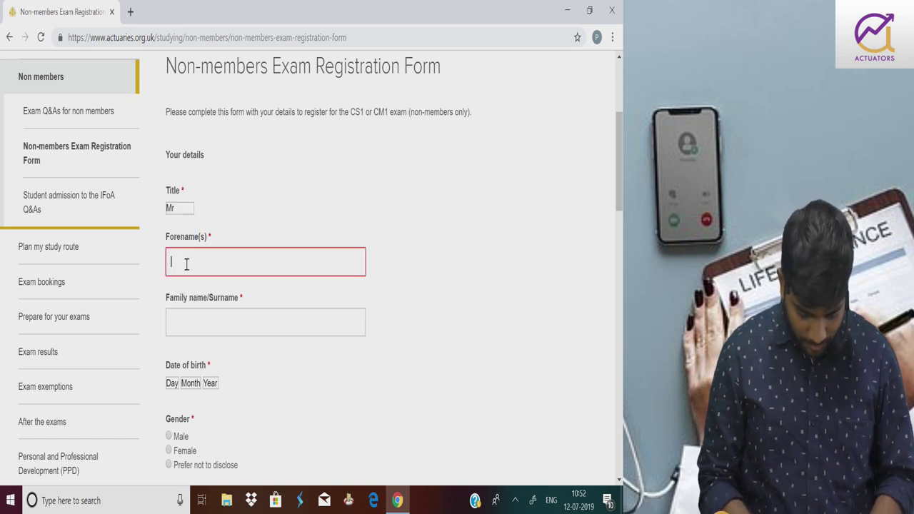
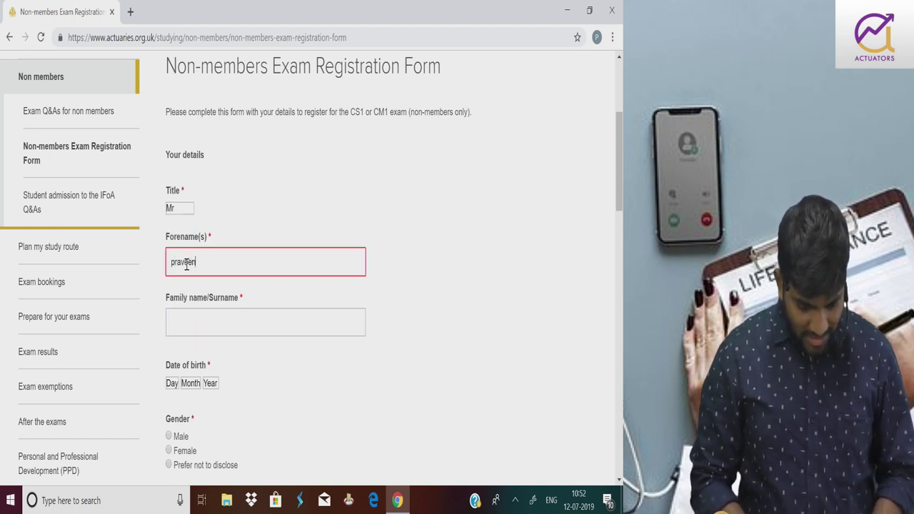
click(193, 322)
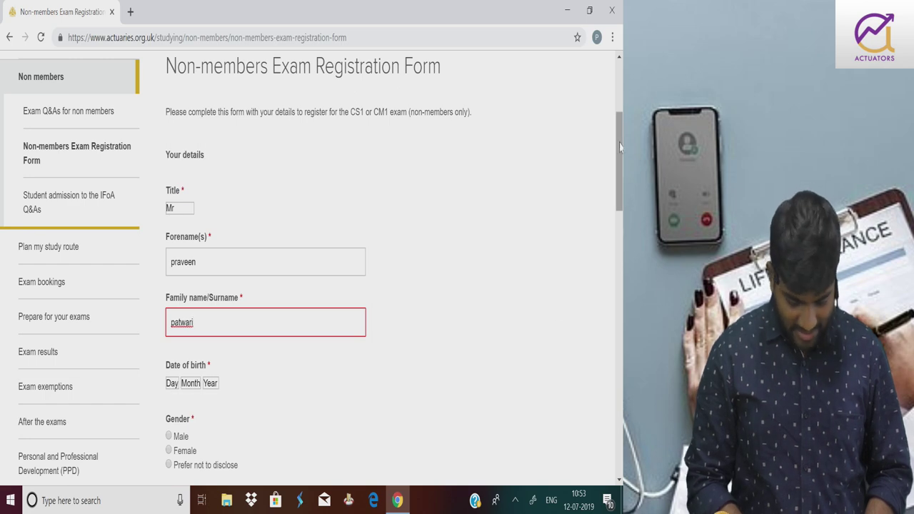
drag(620, 146, 619, 206)
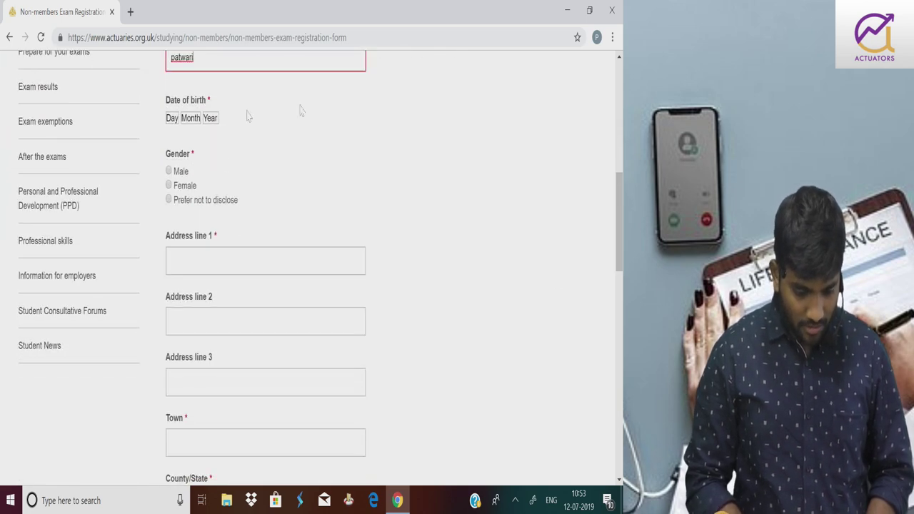
Select Male as gender and enter the applicant's first address line and town
click(168, 174)
click(168, 173)
click(181, 268)
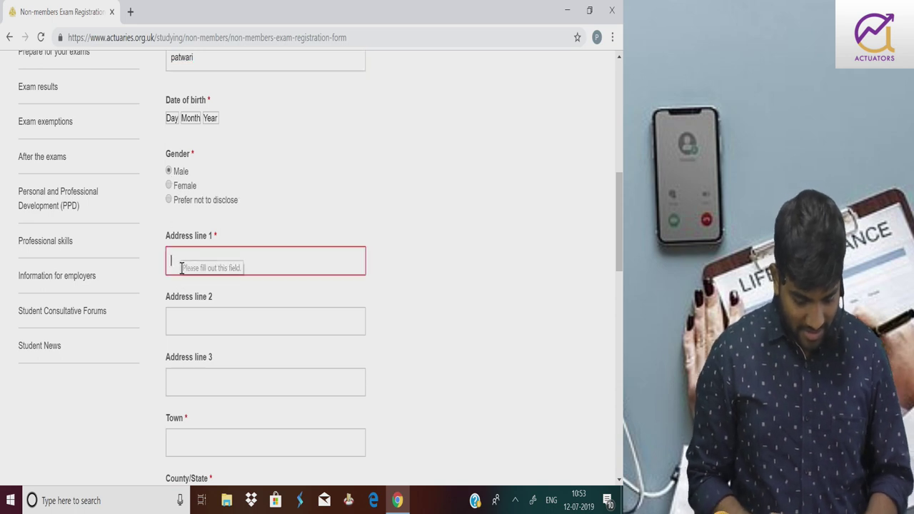
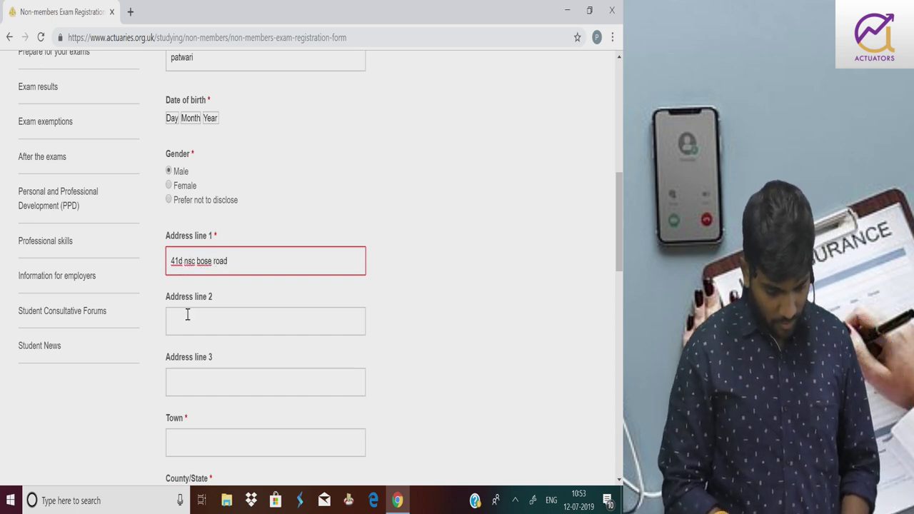
click(185, 436)
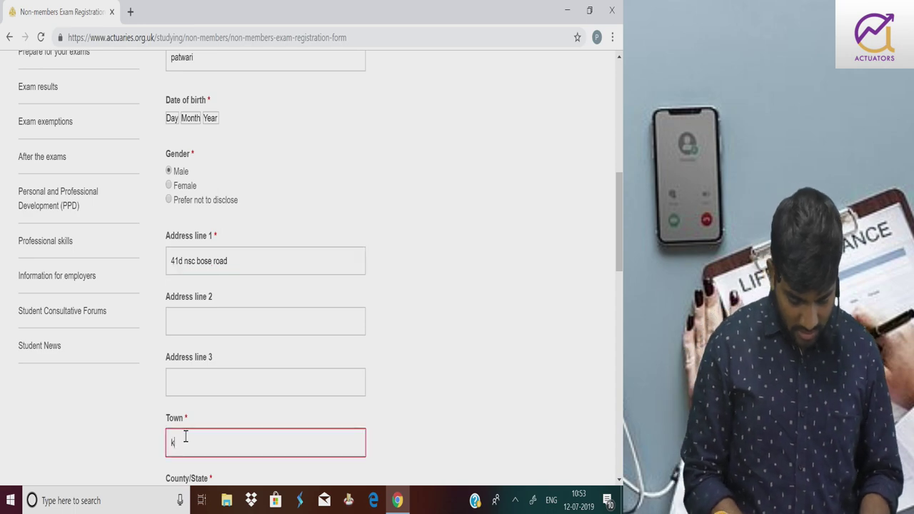
text(kolkata)
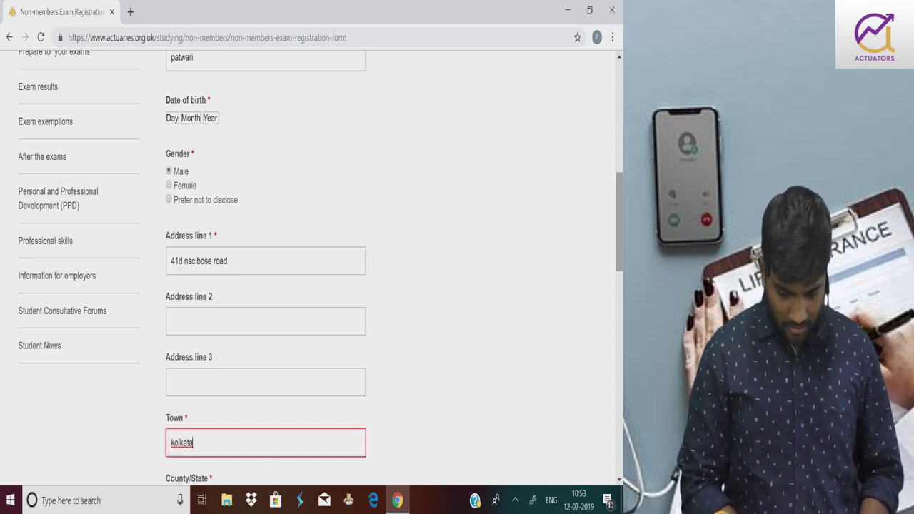
Enter the applicant's county/state, second address line and postcode, correcting a typo
drag(620, 208, 620, 249)
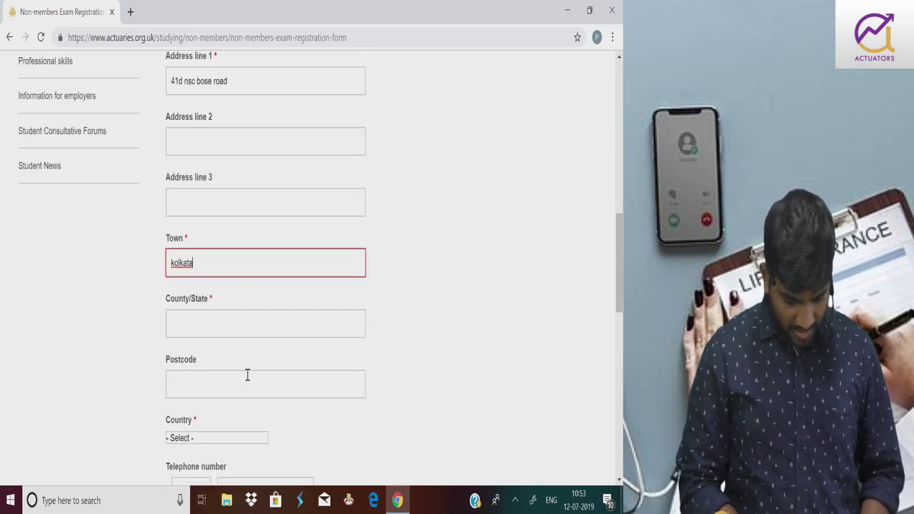
click(215, 323)
text(wes)
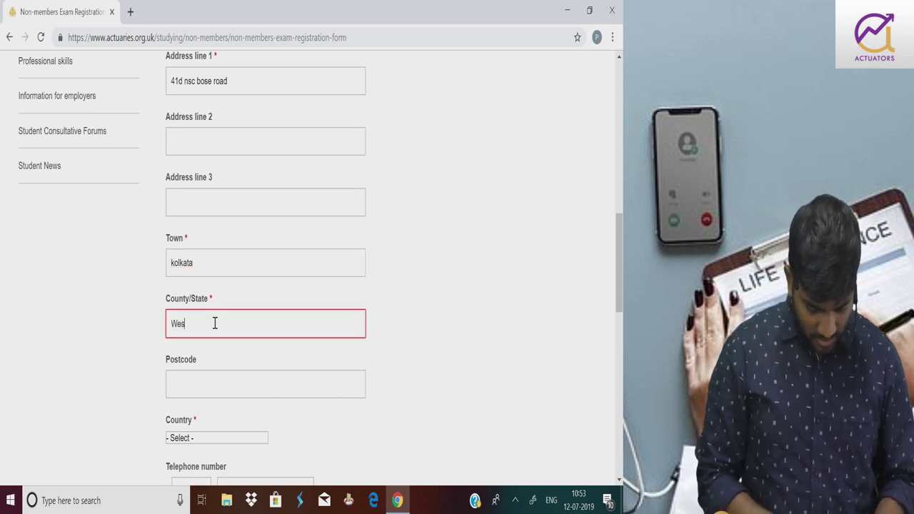
text(t Bengal)
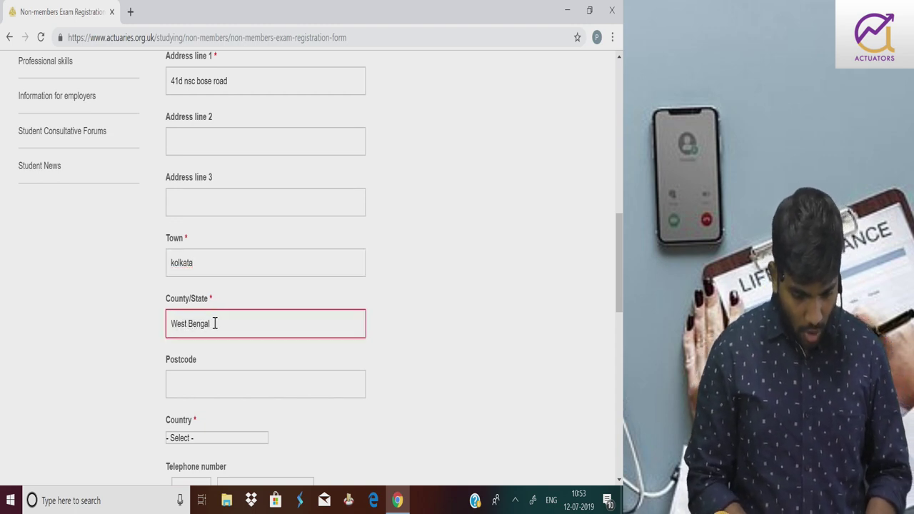
click(188, 134)
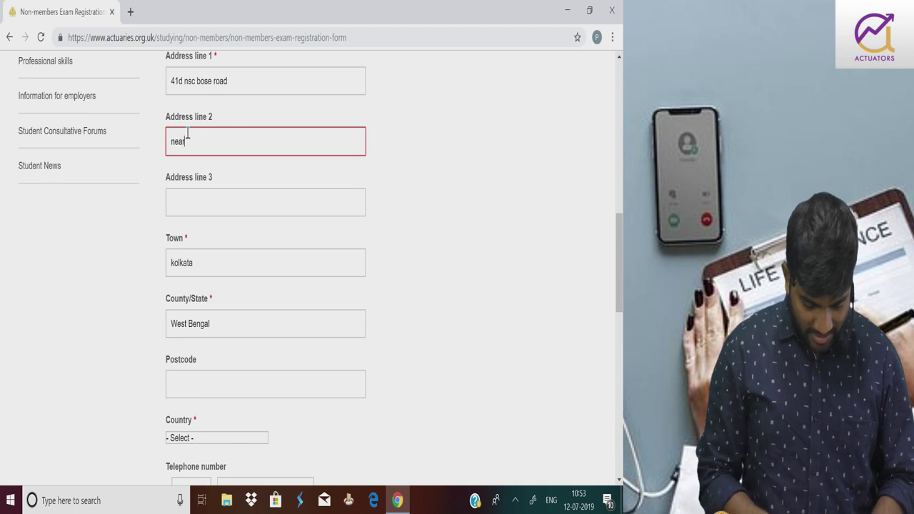
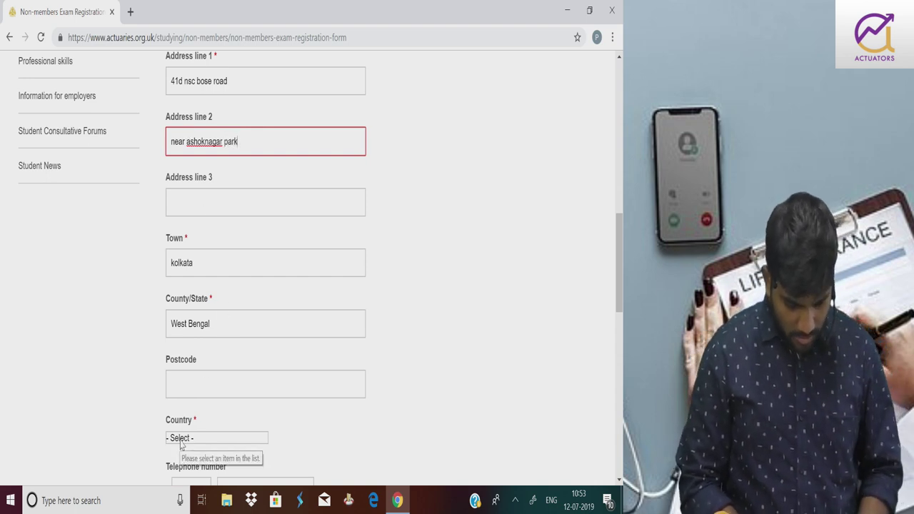
click(257, 380)
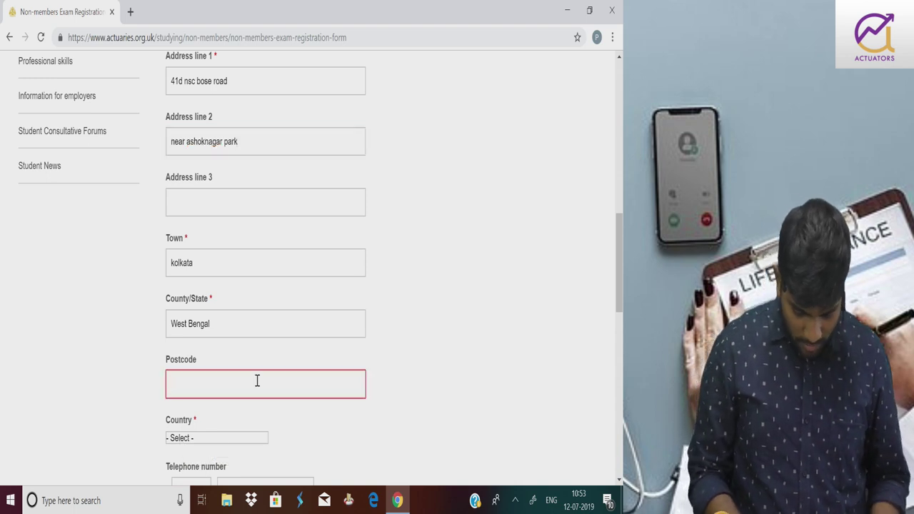
text(700)
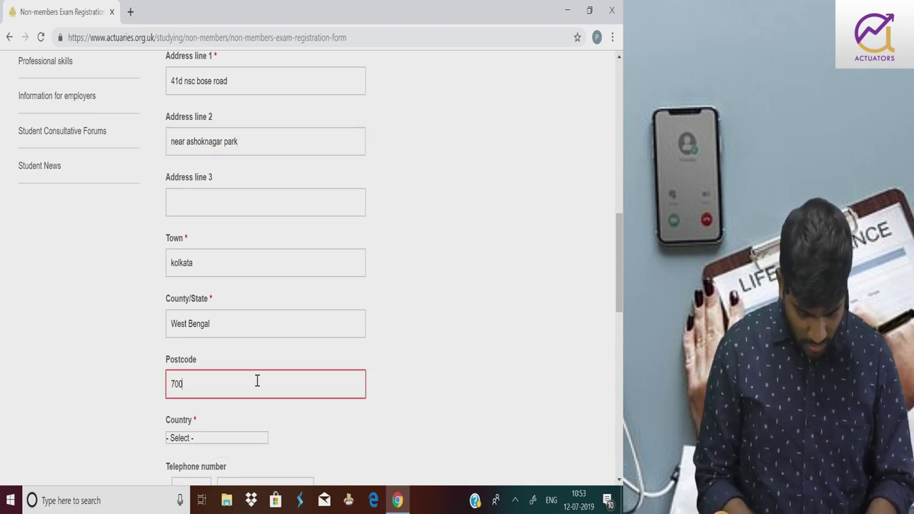
text(040)
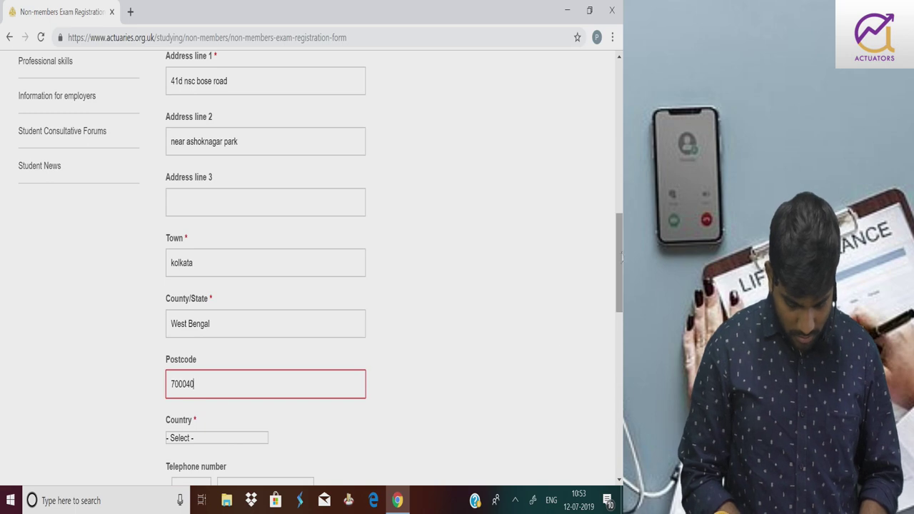
scroll(620, 261, down, 3)
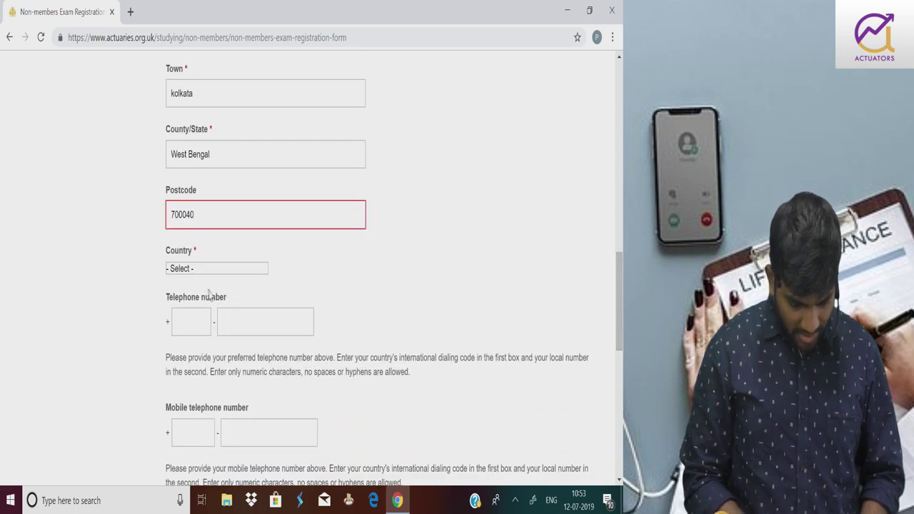
click(200, 275)
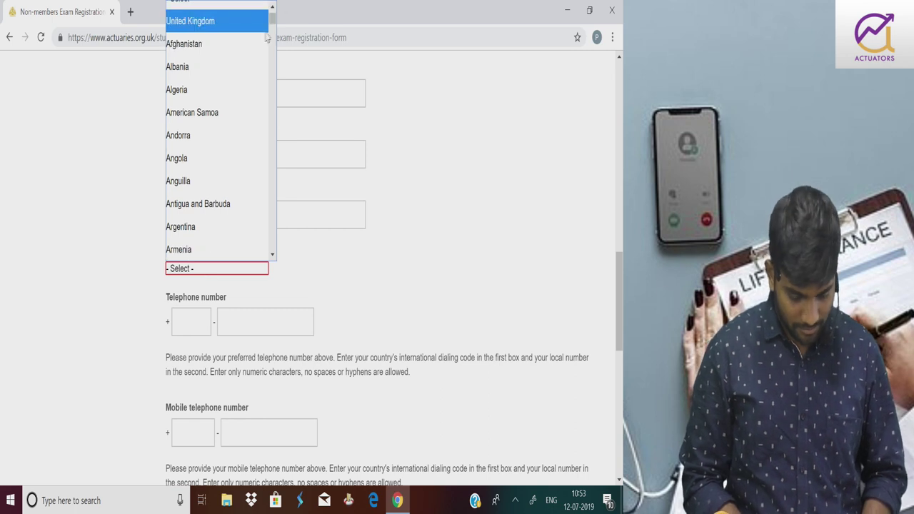
Choose India from the Country dropdown
scroll(247, 83, down, 3)
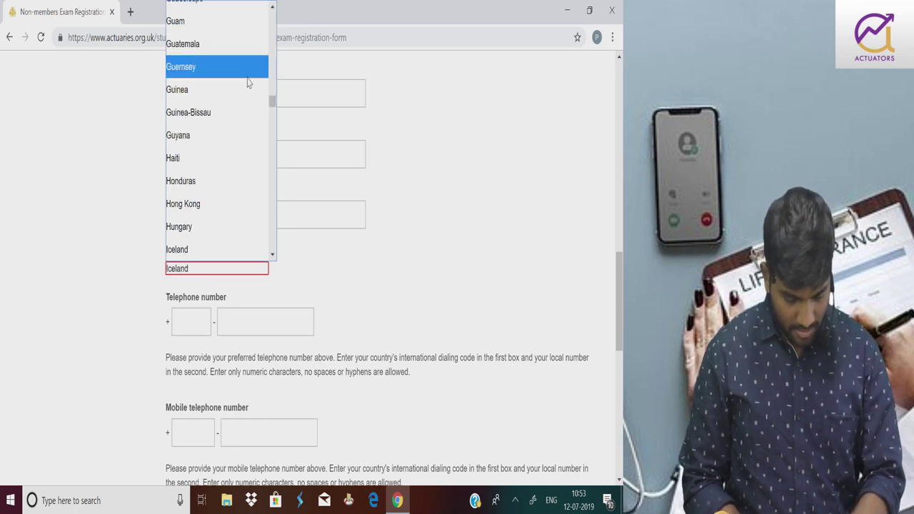
scroll(247, 83, down, 15)
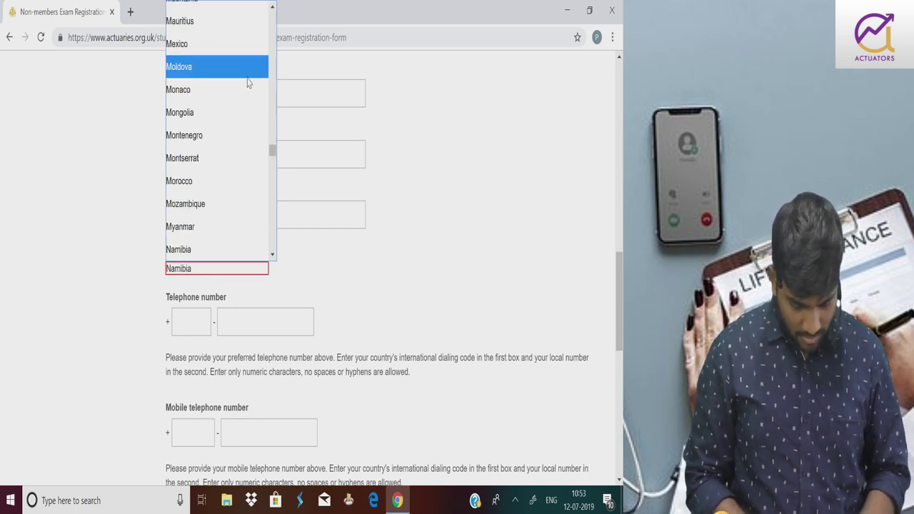
key(i)
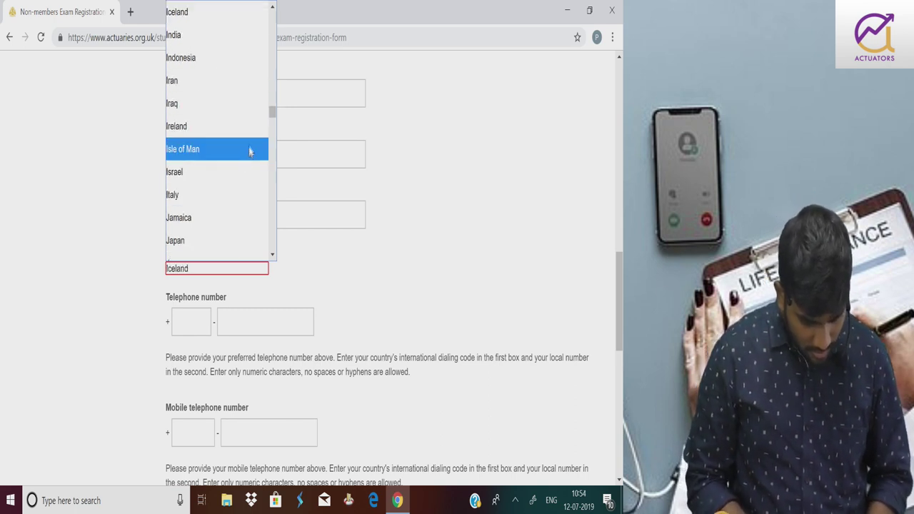
click(244, 48)
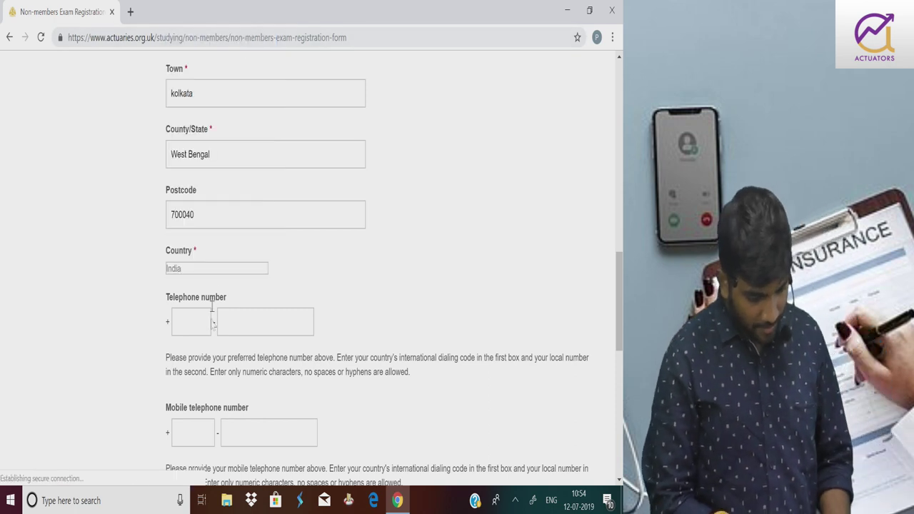
Enter the applicant's landline telephone and mobile numbers
click(198, 323)
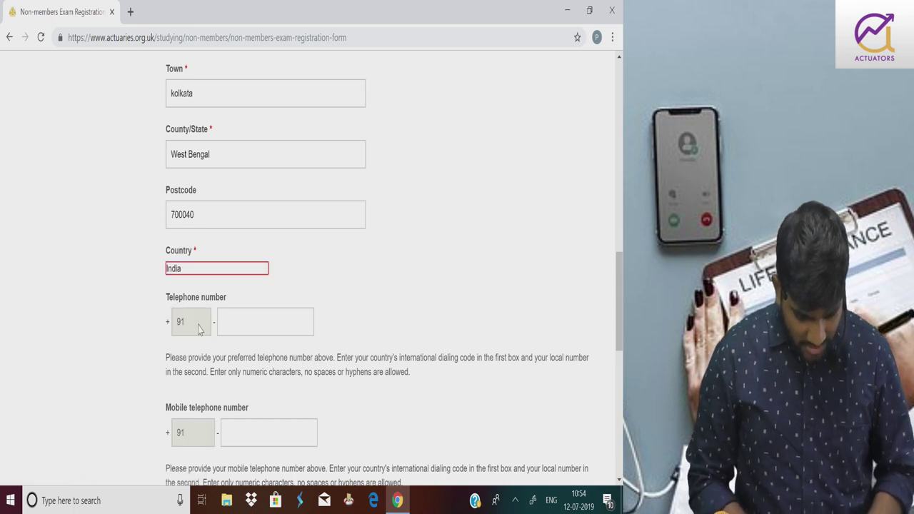
click(242, 432)
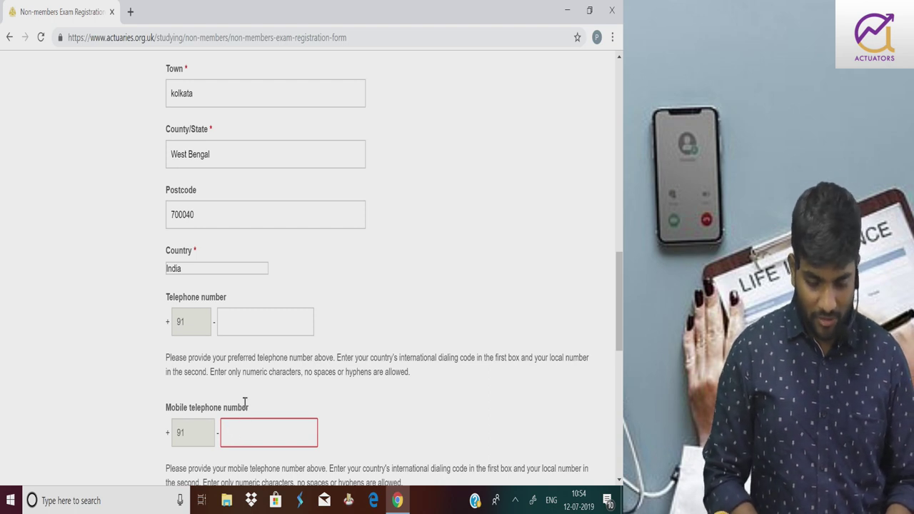
click(253, 330)
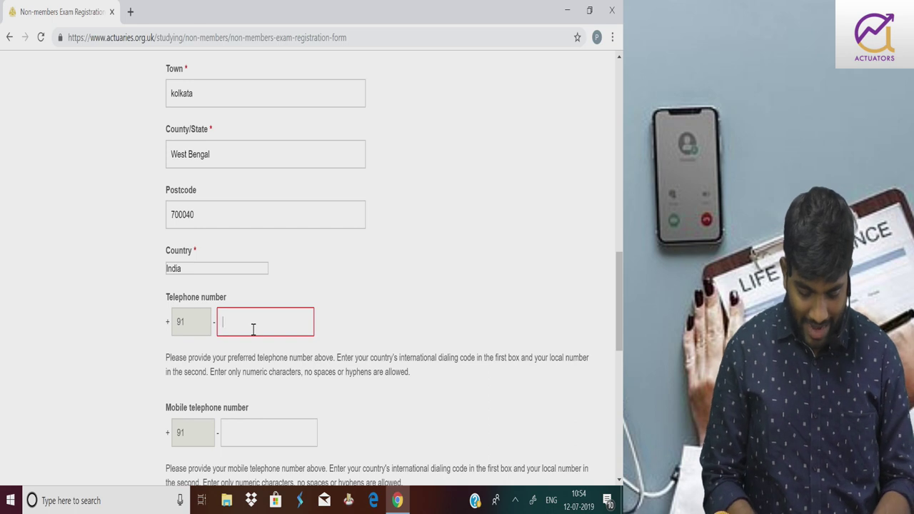
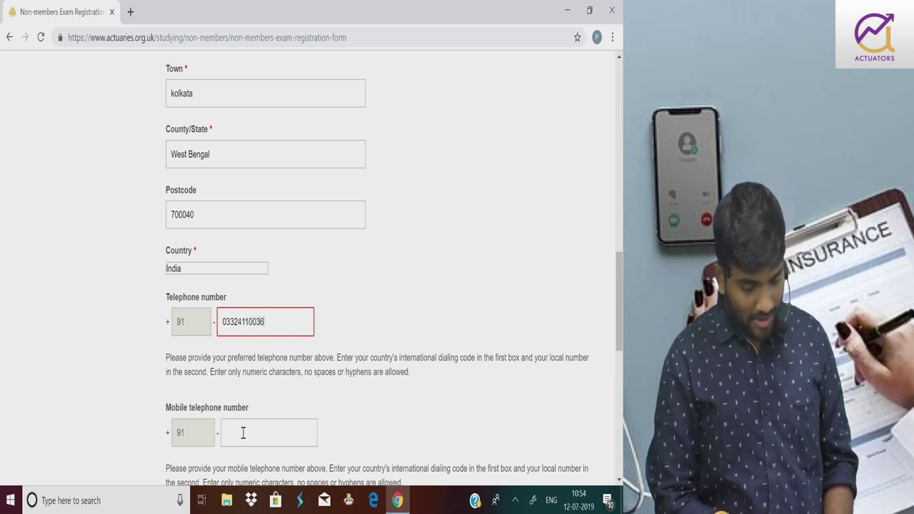
click(242, 433)
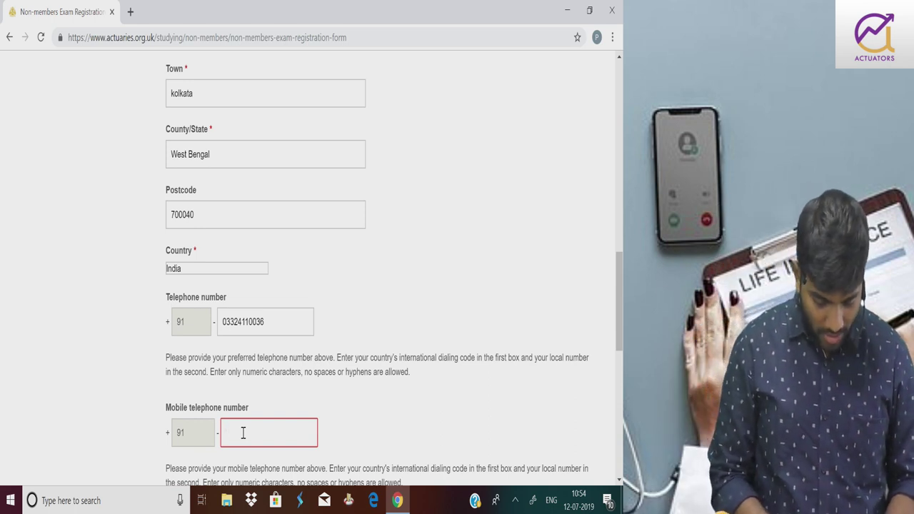
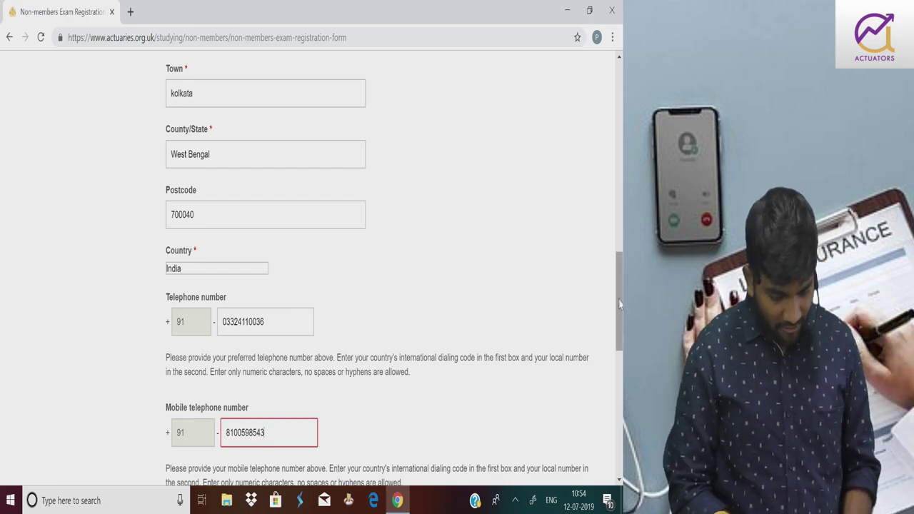
Fill in the applicant's e-mail address in the Email address field
scroll(620, 305, down, 3)
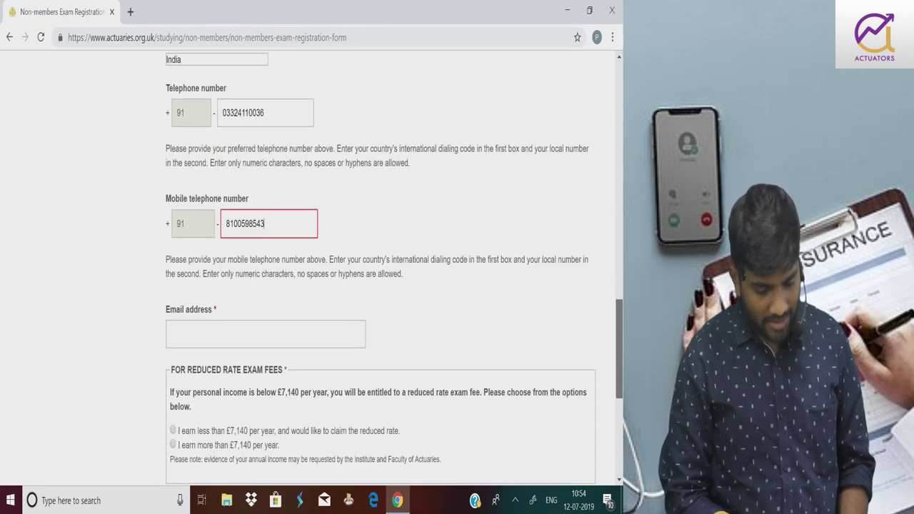
click(184, 277)
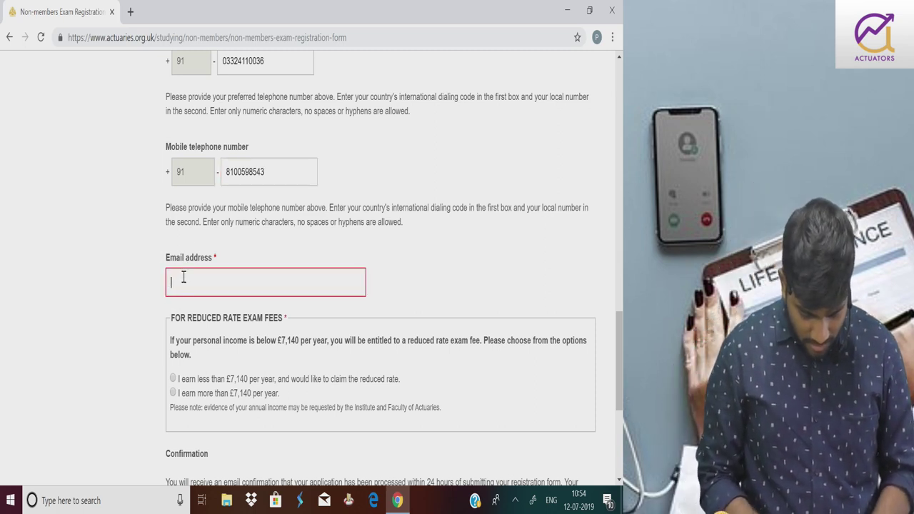
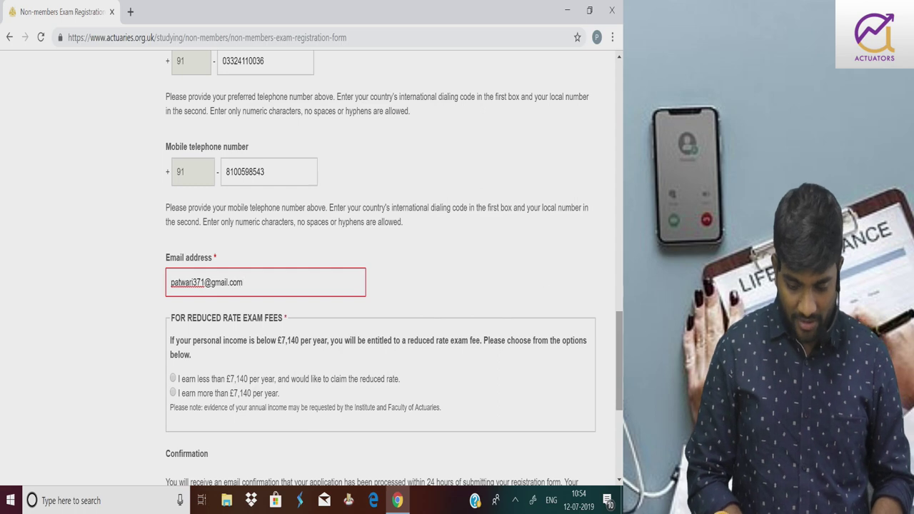
drag(619, 355, 620, 383)
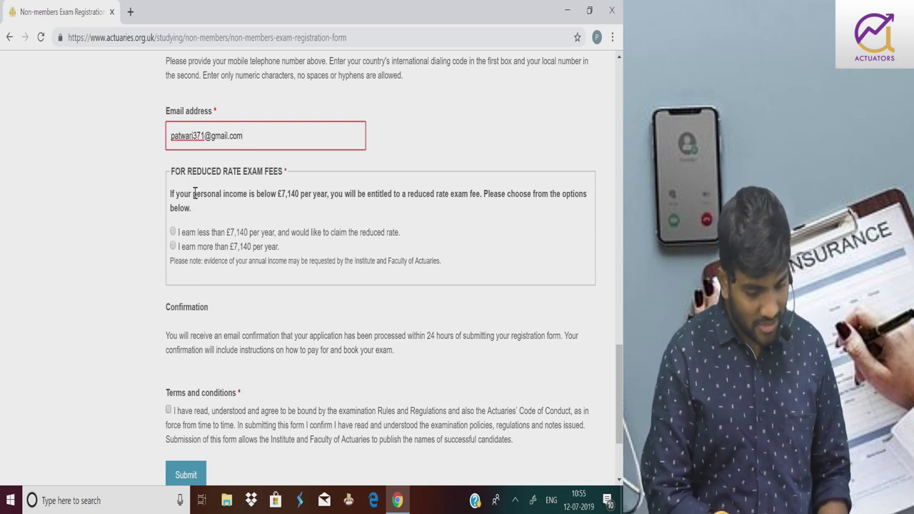
Select the reduced-rate option 'I earn less than £7,140 per year'
drag(193, 193, 248, 198)
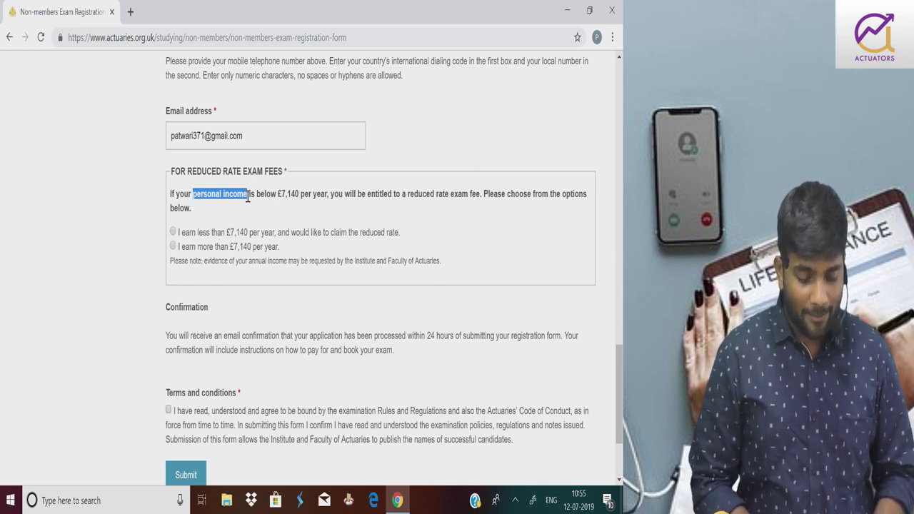
click(173, 233)
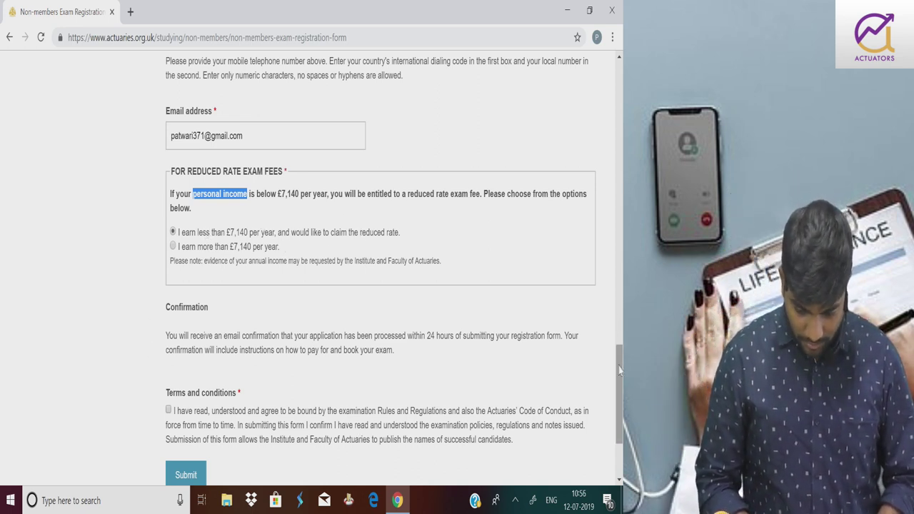
drag(619, 367, 620, 394)
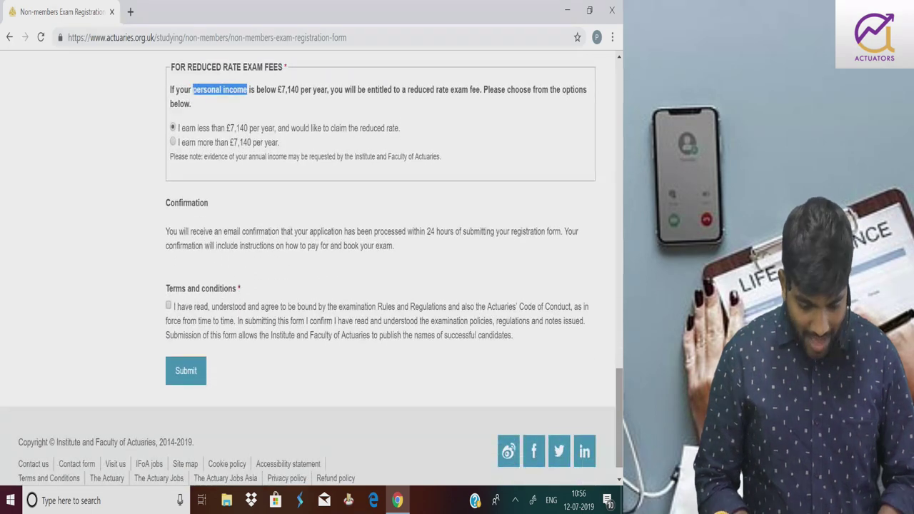
Tick the Terms and conditions checkbox and submit the form, revealing the Day/Month/Year warning
click(170, 306)
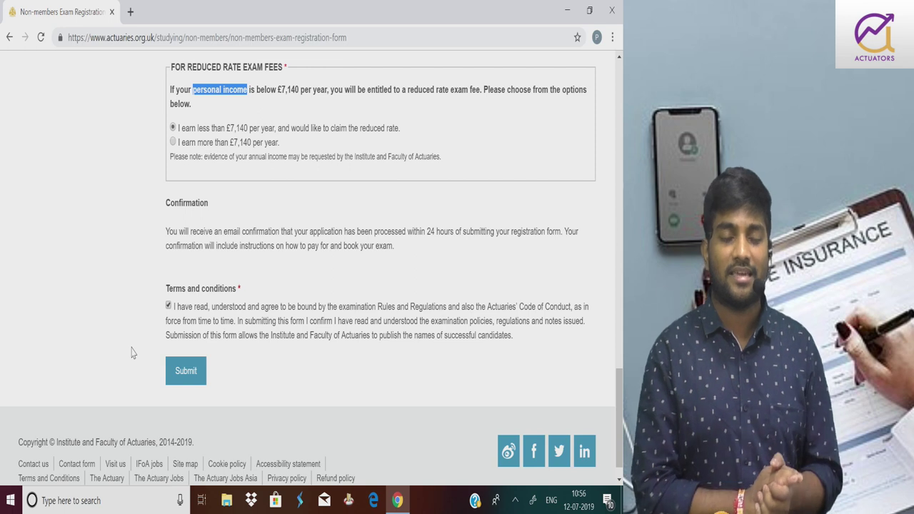
click(169, 371)
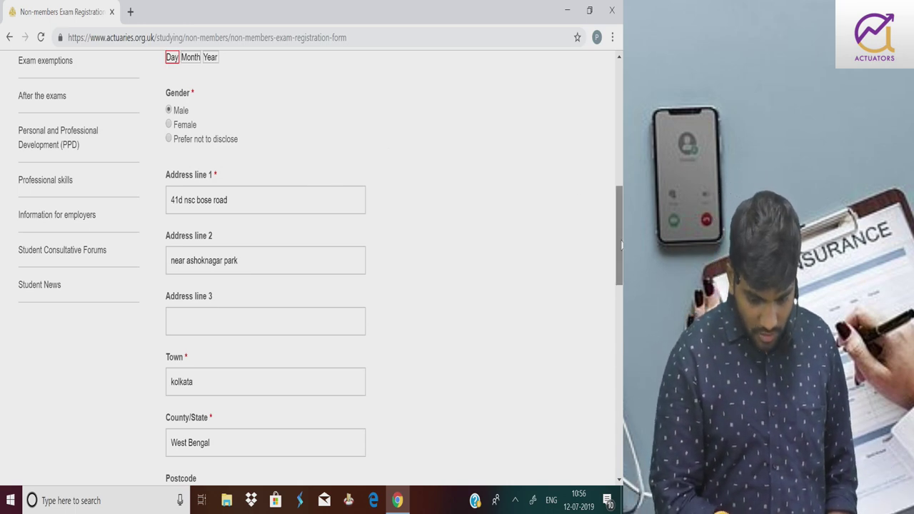
drag(617, 255, 617, 130)
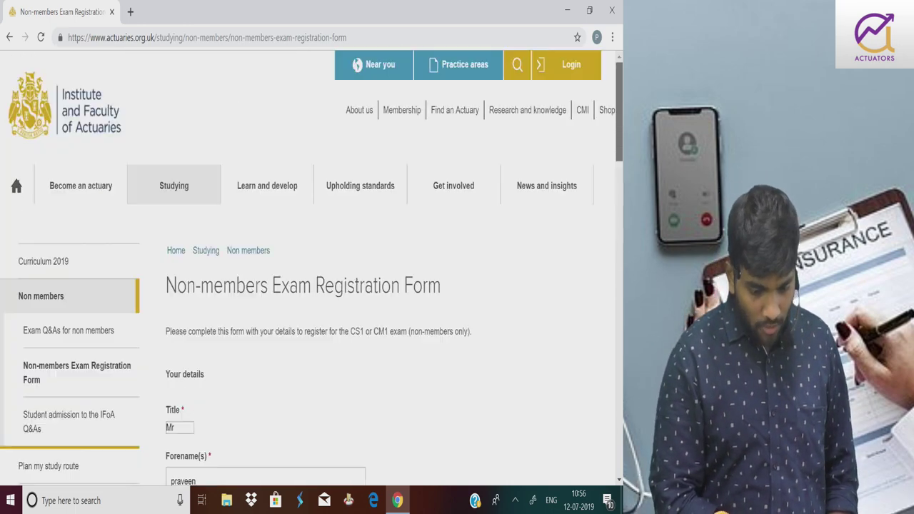
Search Google for 'ifoa login' from the address bar to find the IFoA My Account sign-in page
click(246, 38)
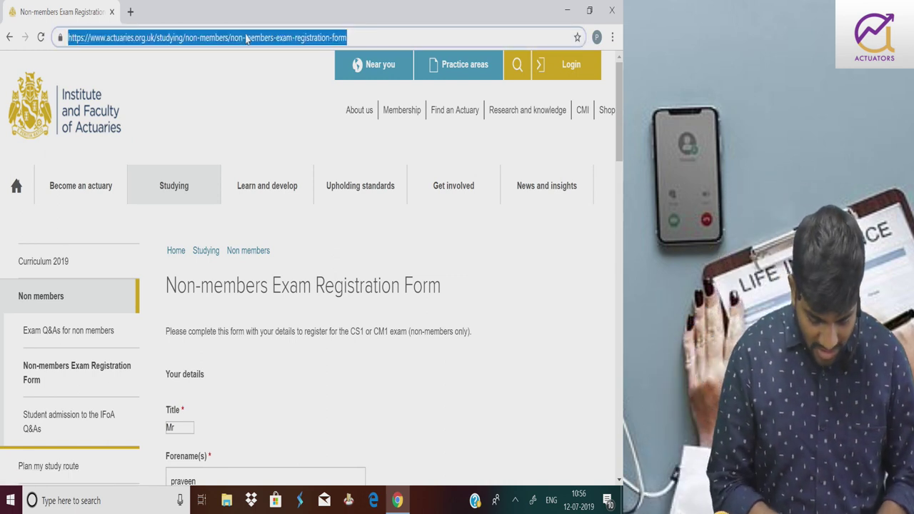
text(ifoa lo)
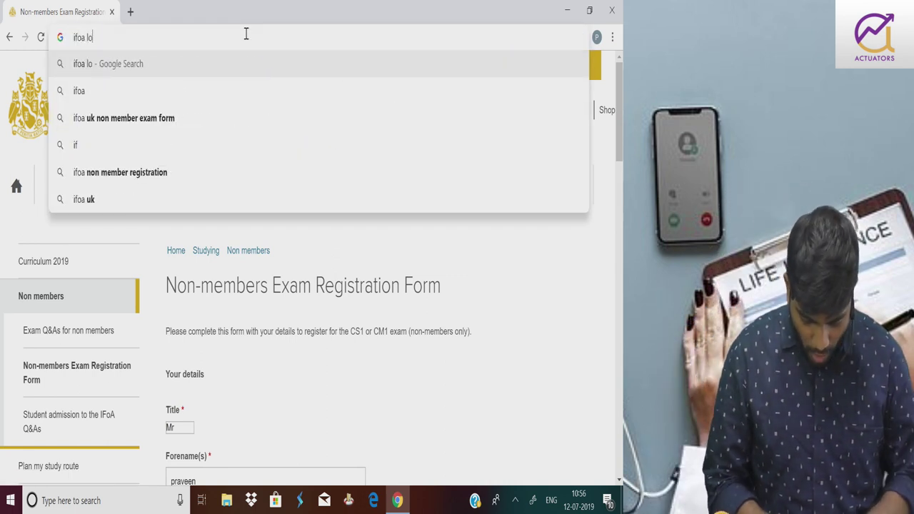
text(gin)
key(Return)
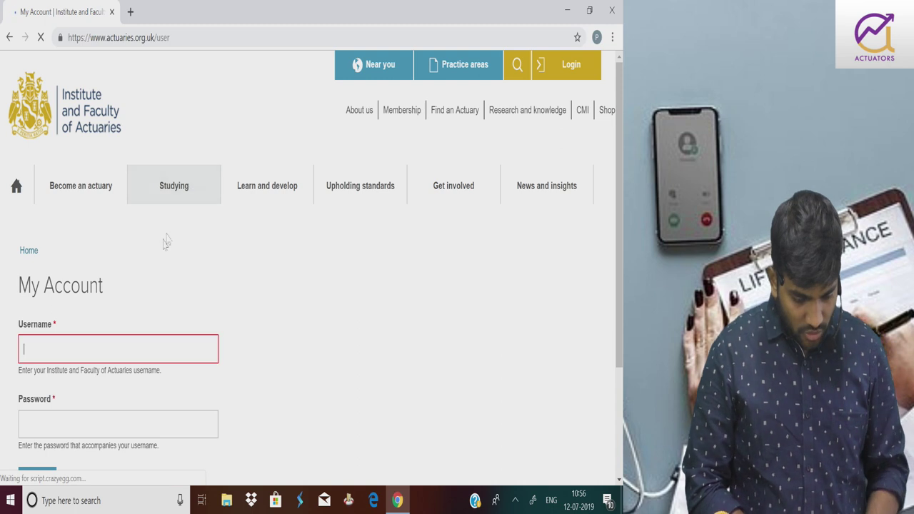
Enter the applicant's IFoA username in the My Account sign-in form
scroll(591, 342, down, 1)
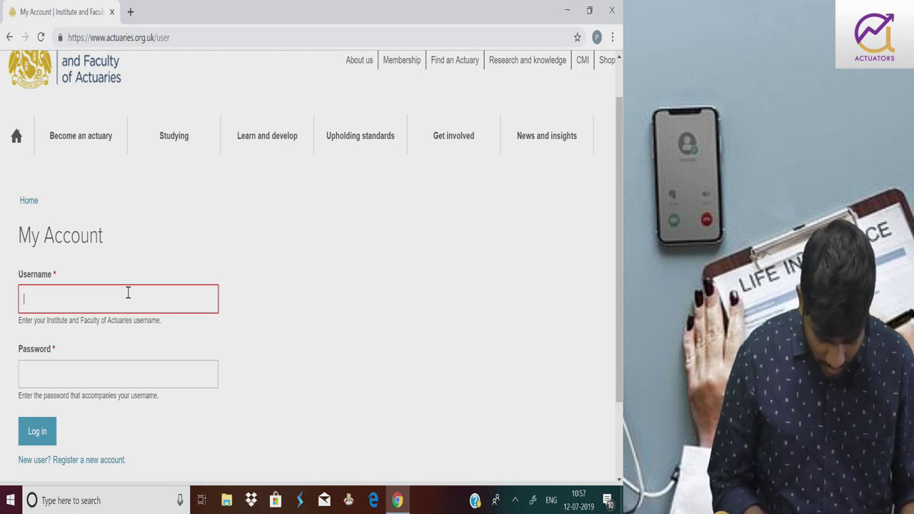
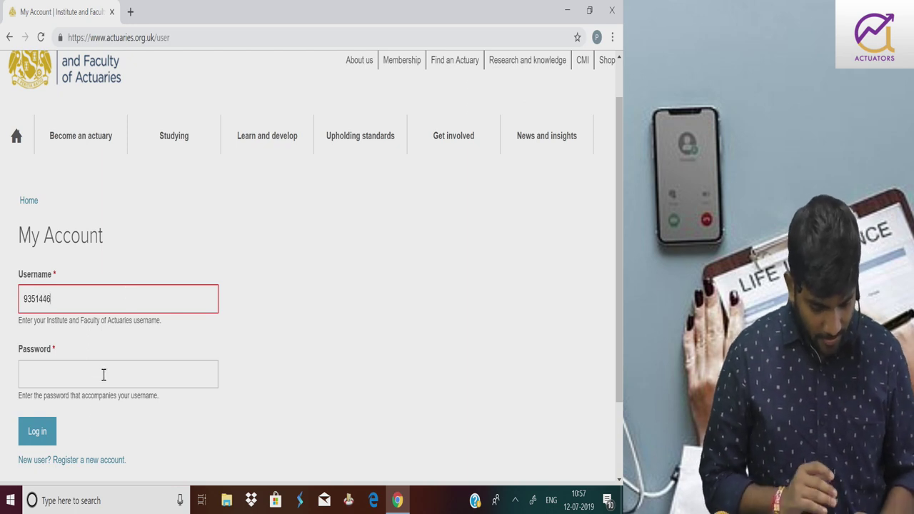
click(104, 375)
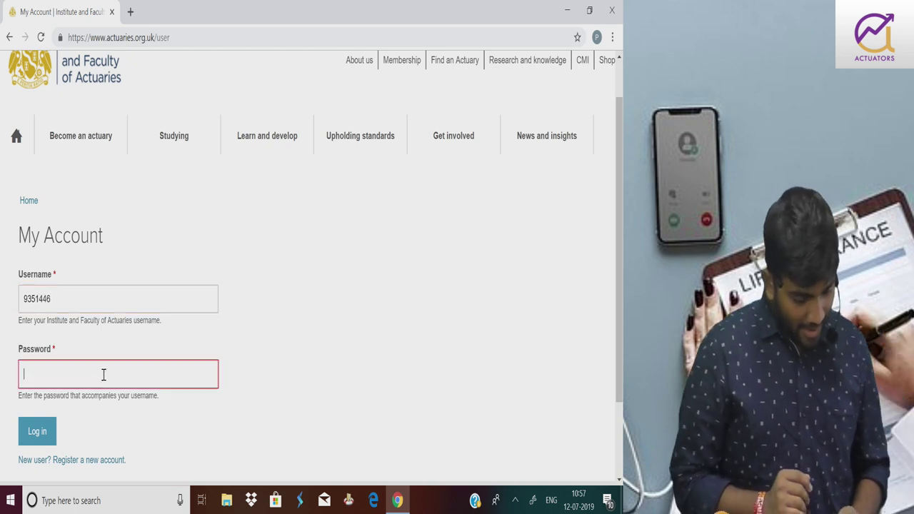